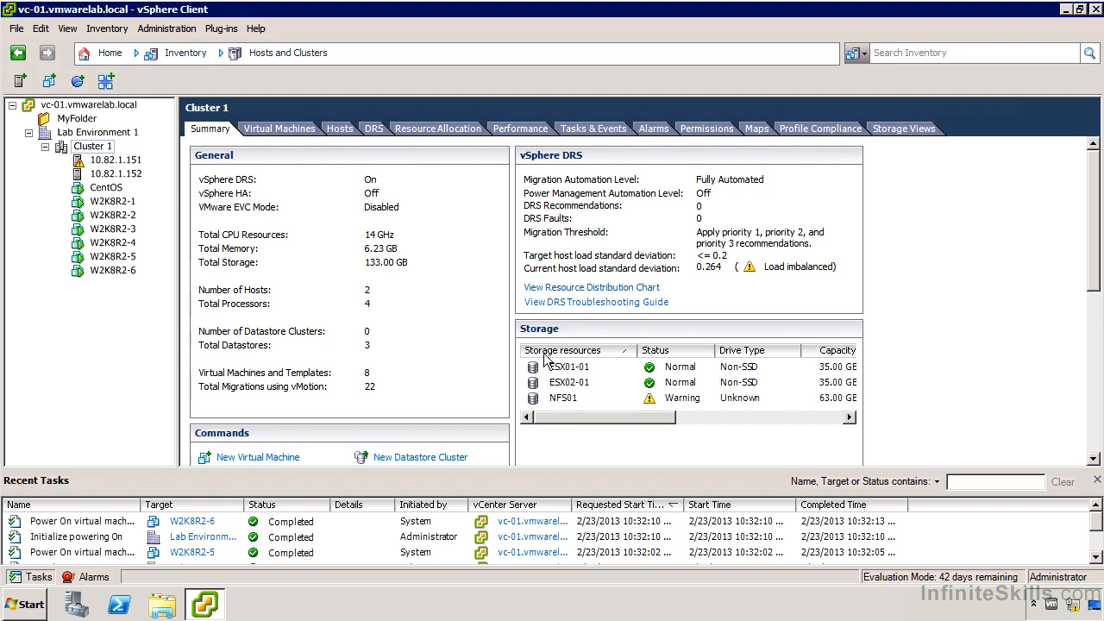
- Turn on vSphere HA in the settings of Cluster 1
{"action": "right_click", "coordinate": [108, 151]}
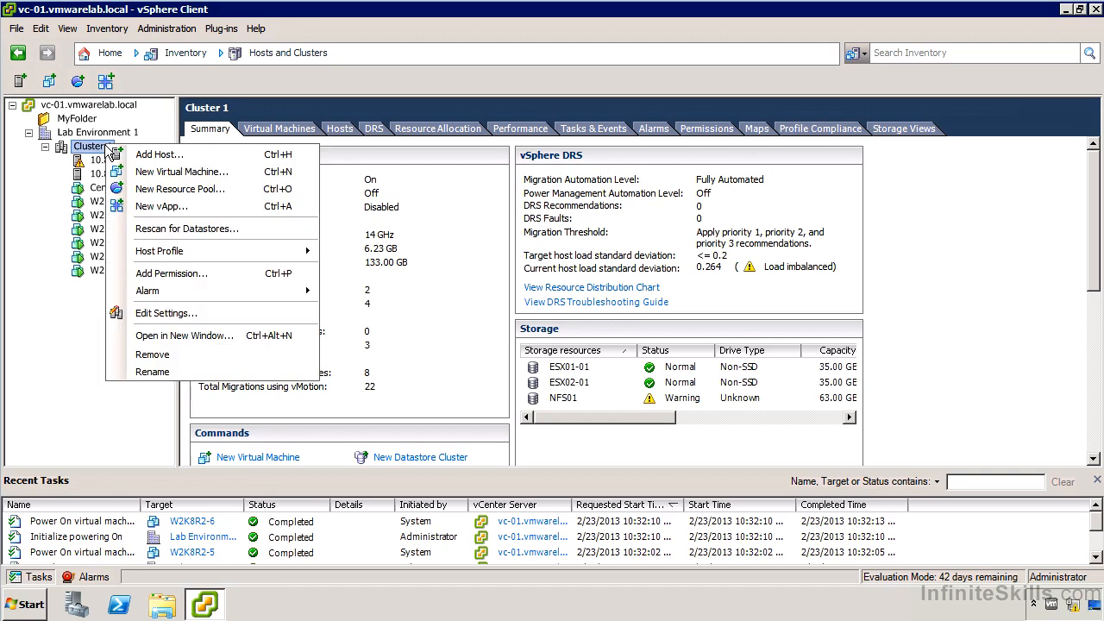
{"action": "left_click", "coordinate": [170, 317]}
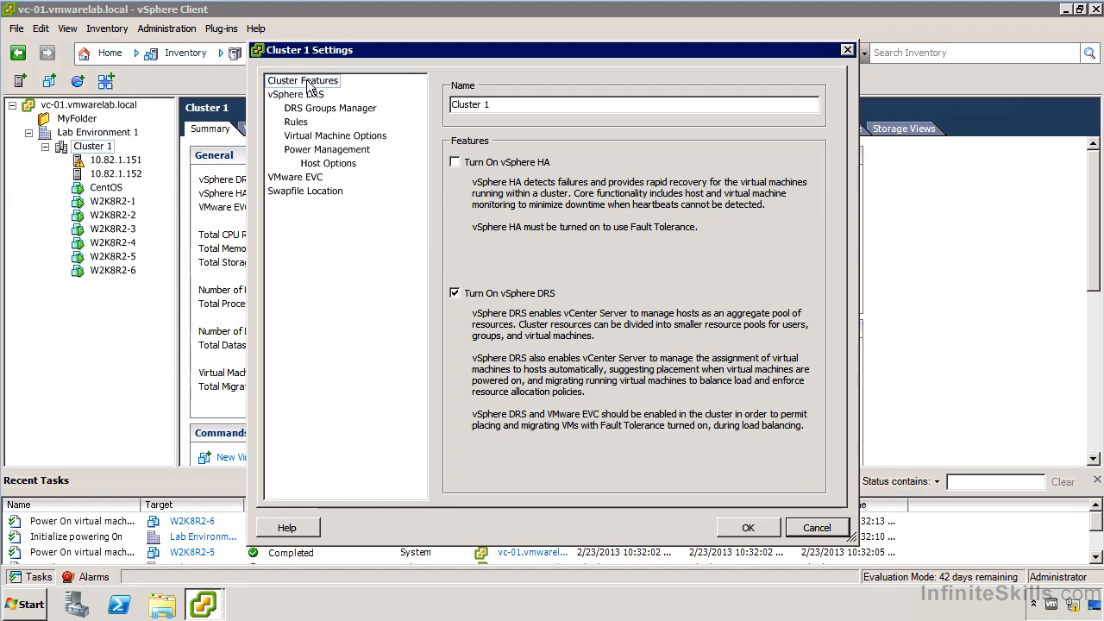
{"action": "left_click", "coordinate": [454, 162]}
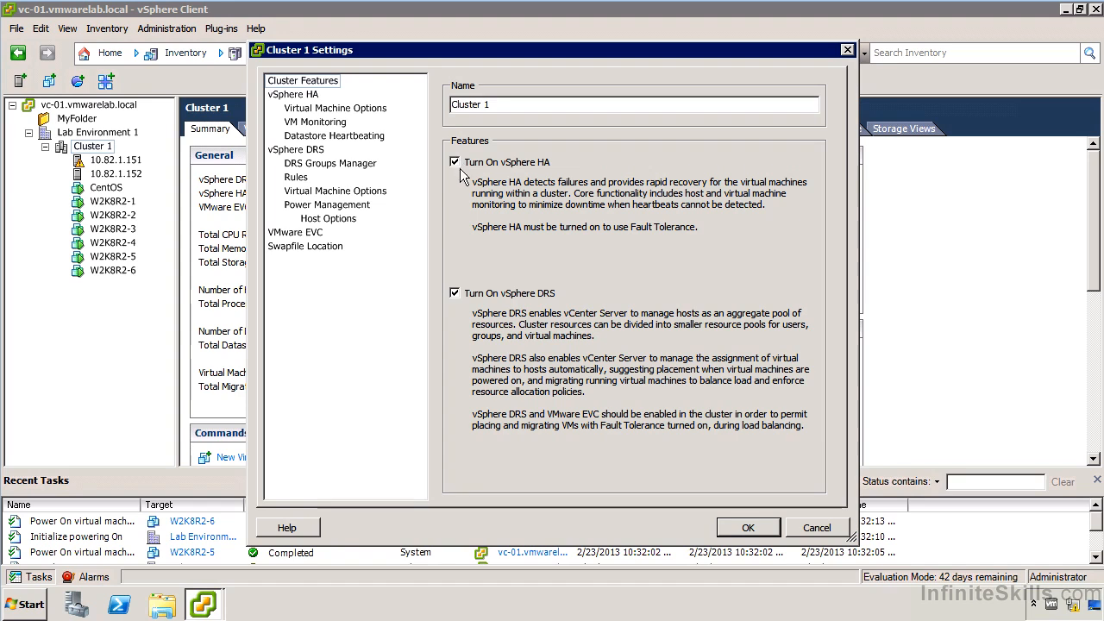
- Review the hosts offered as vSphere HA failover hosts, and set the admission control policy to tolerate 1 host failure
{"action": "left_click", "coordinate": [308, 98]}
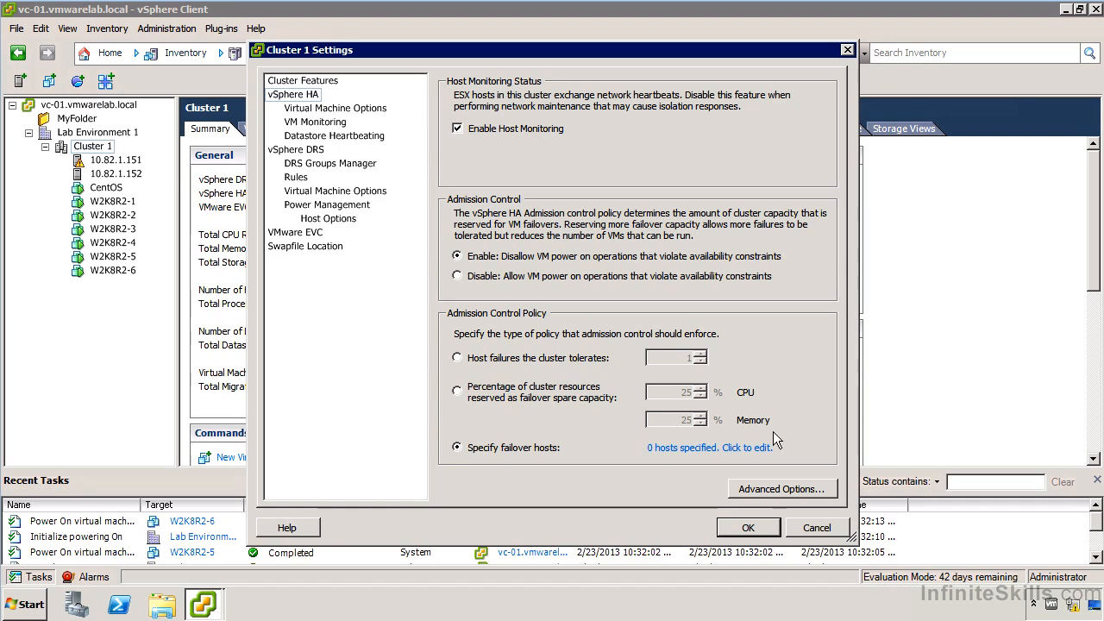
{"action": "left_click", "coordinate": [723, 447]}
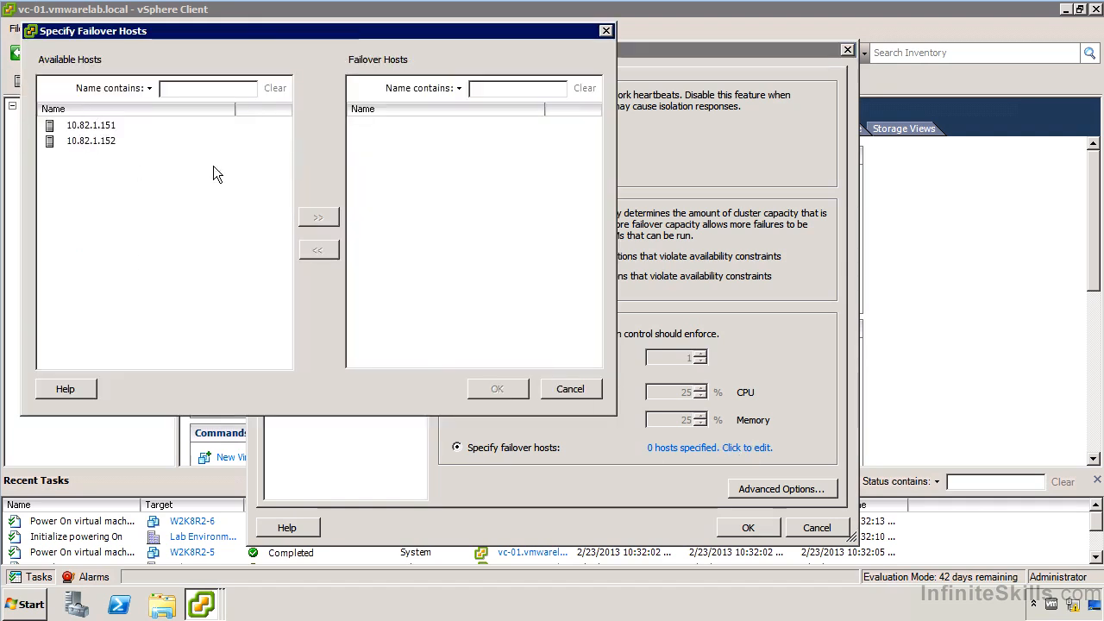
{"action": "left_click", "coordinate": [569, 389]}
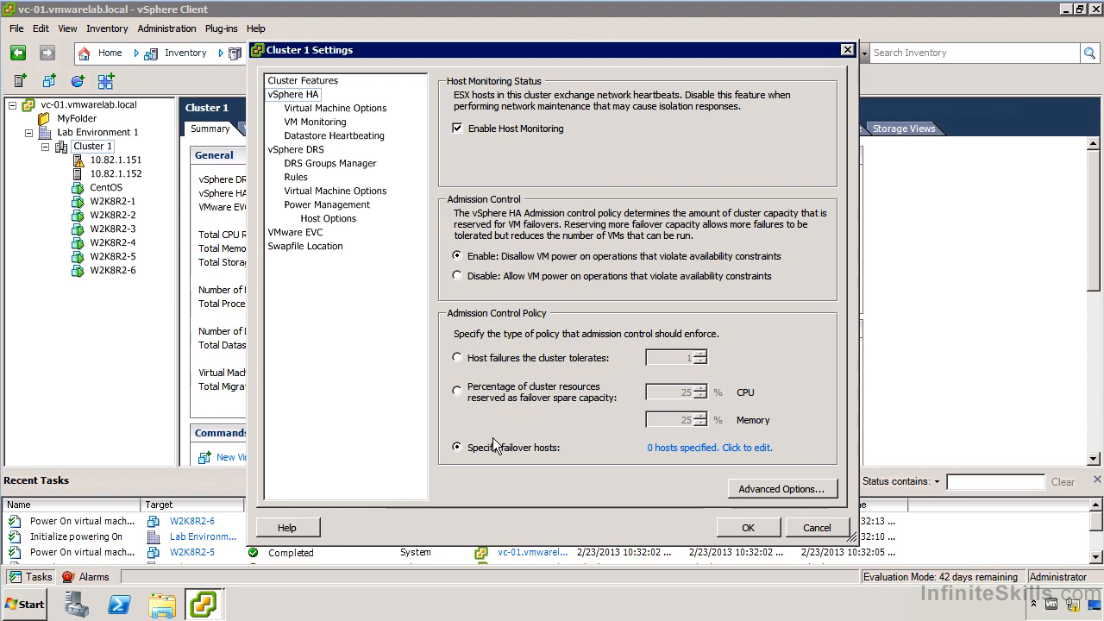
{"action": "left_click", "coordinate": [458, 357]}
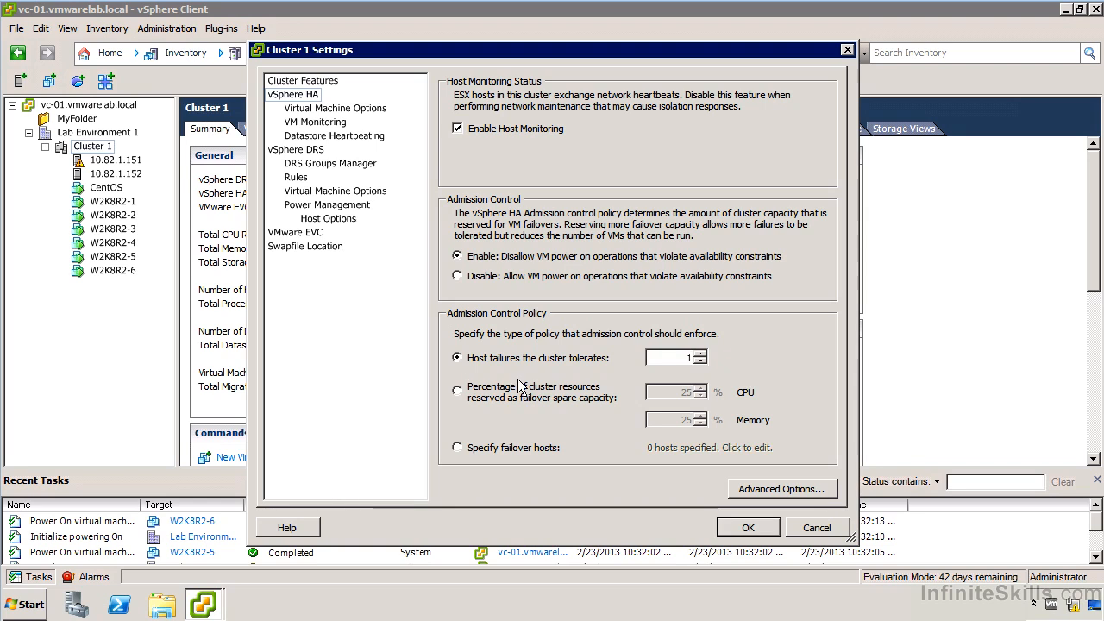
- Inspect the vSphere HA advanced options table and leave it without adding an option
{"action": "left_click", "coordinate": [772, 490]}
{"action": "left_click", "coordinate": [499, 222]}
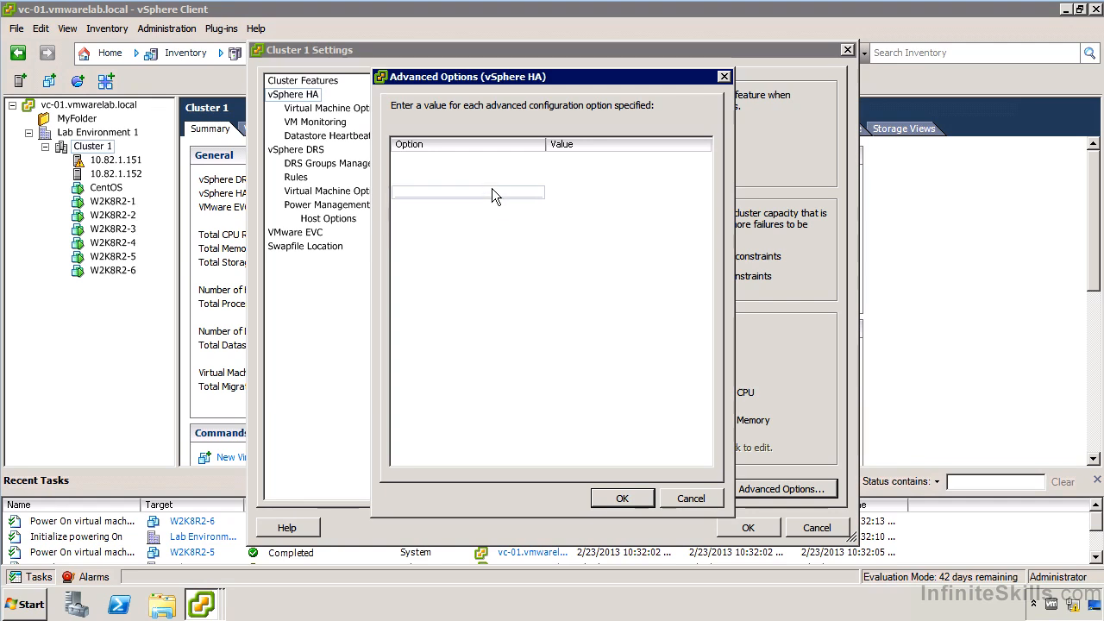
{"action": "left_click", "coordinate": [522, 164]}
{"action": "left_click", "coordinate": [523, 163]}
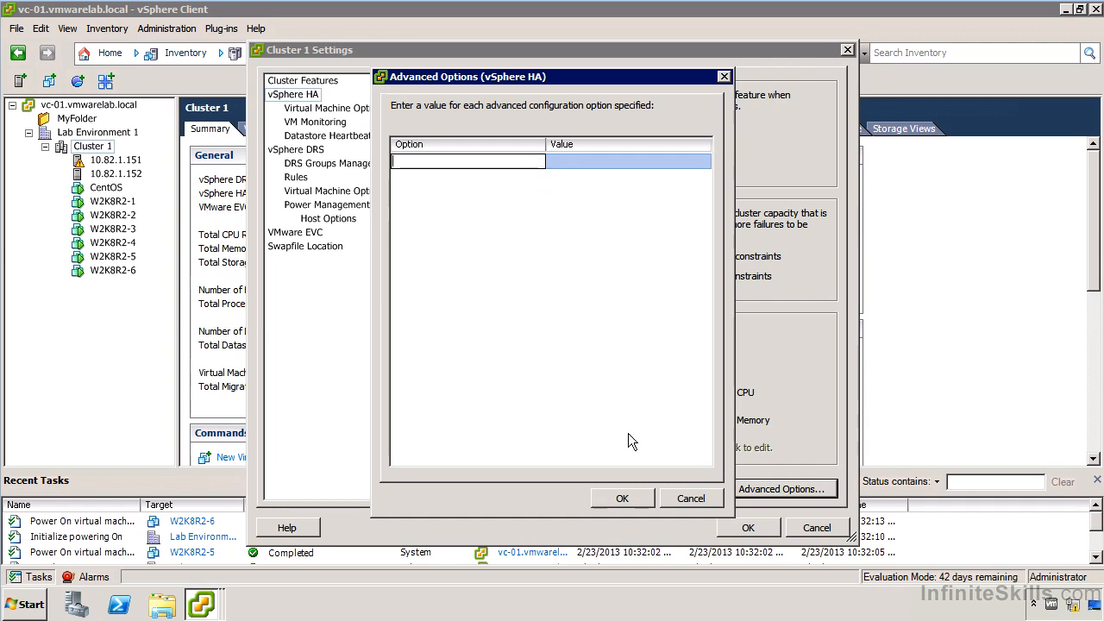
{"action": "left_click", "coordinate": [673, 500]}
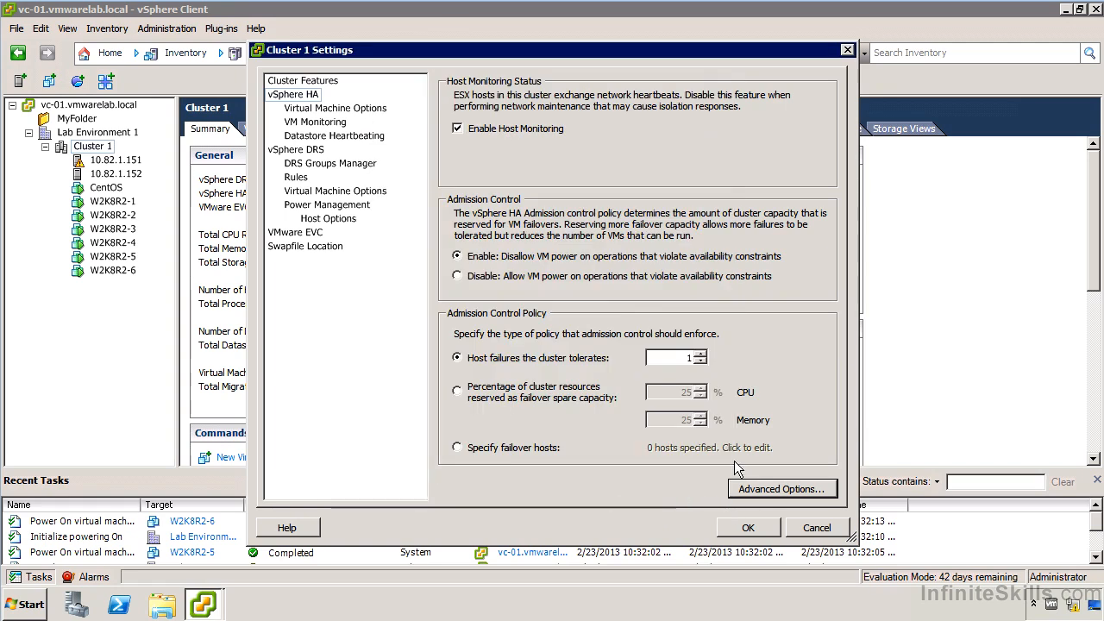
- Disable vSphere HA admission control and set the cluster's default host isolation response to Shut down
{"action": "left_click", "coordinate": [513, 282]}
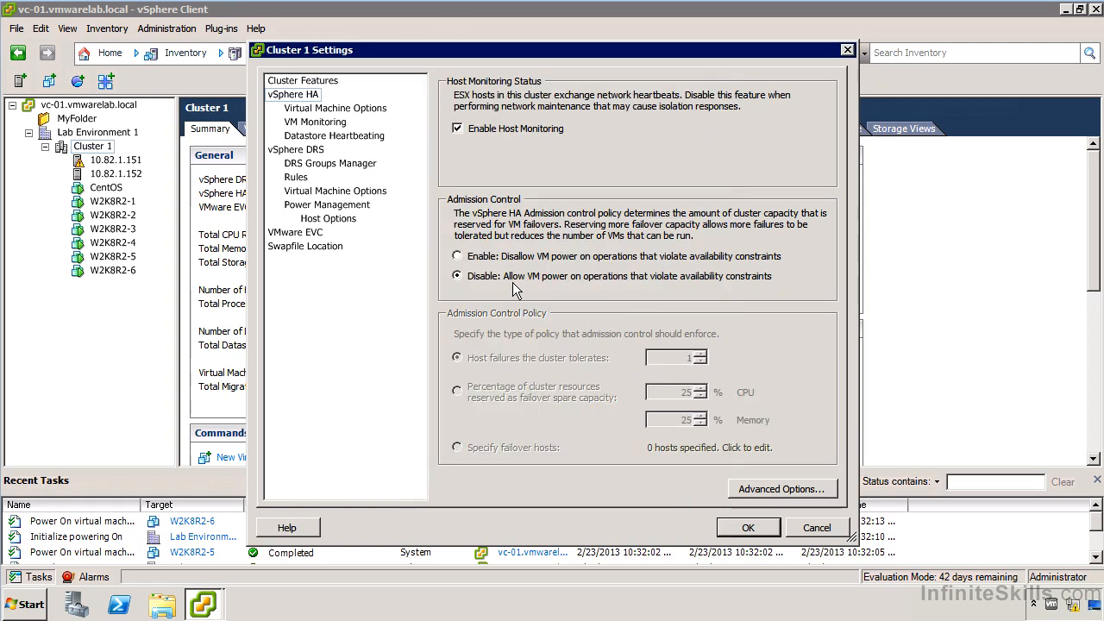
{"action": "left_click", "coordinate": [350, 113]}
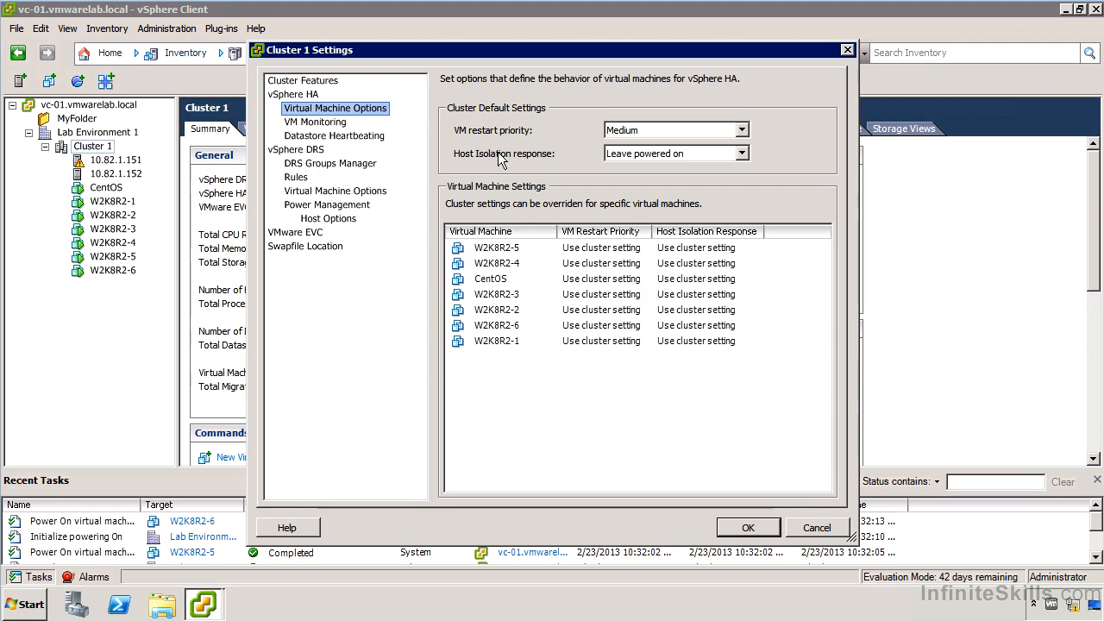
{"action": "left_click", "coordinate": [614, 155]}
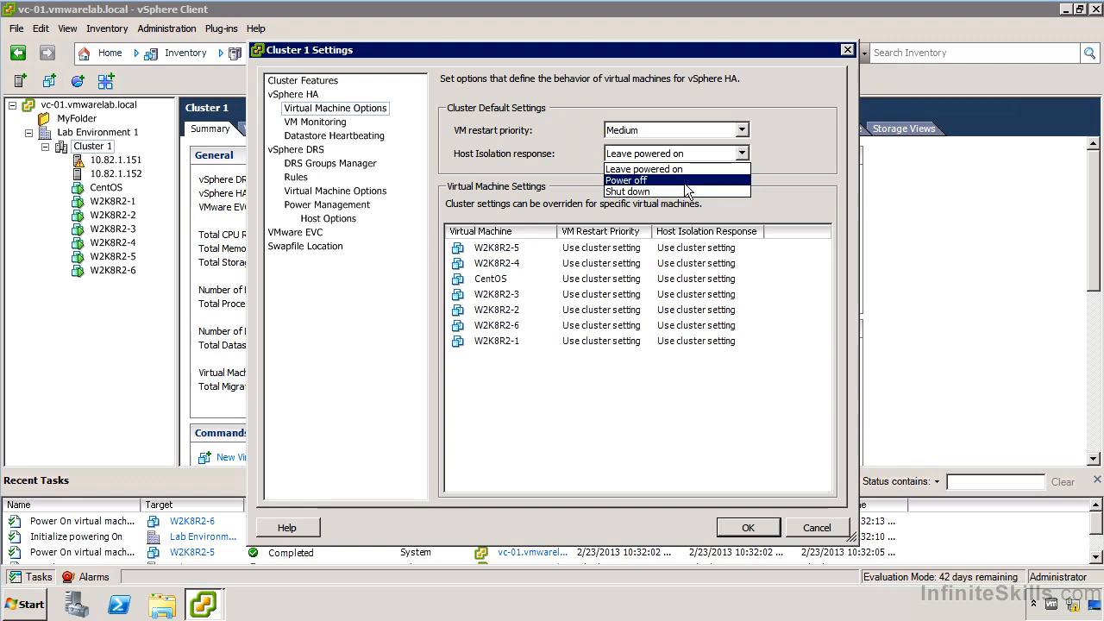
{"action": "left_click", "coordinate": [640, 192]}
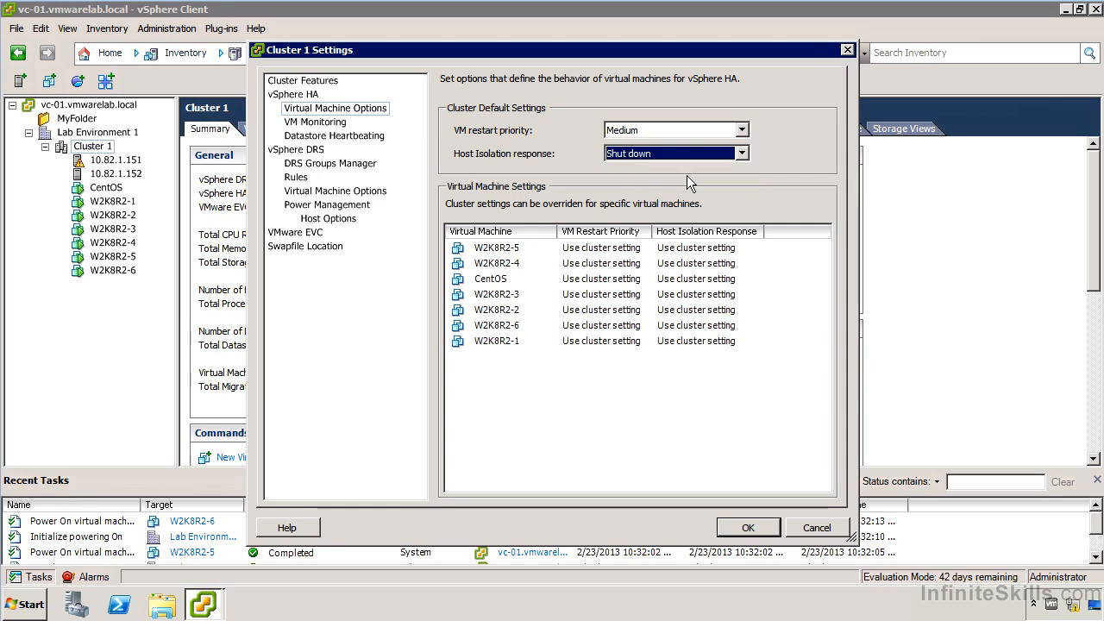
- Review the cluster default choices for VM restart priority and host isolation response
{"action": "left_click", "coordinate": [661, 127]}
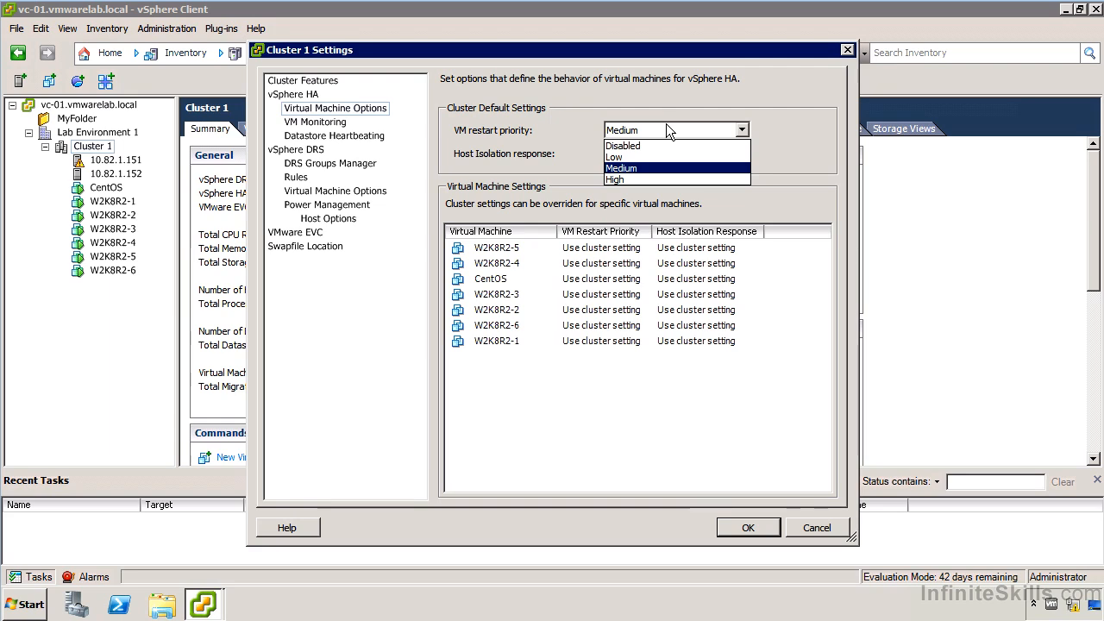
{"action": "left_click", "coordinate": [664, 131]}
{"action": "left_click", "coordinate": [648, 153]}
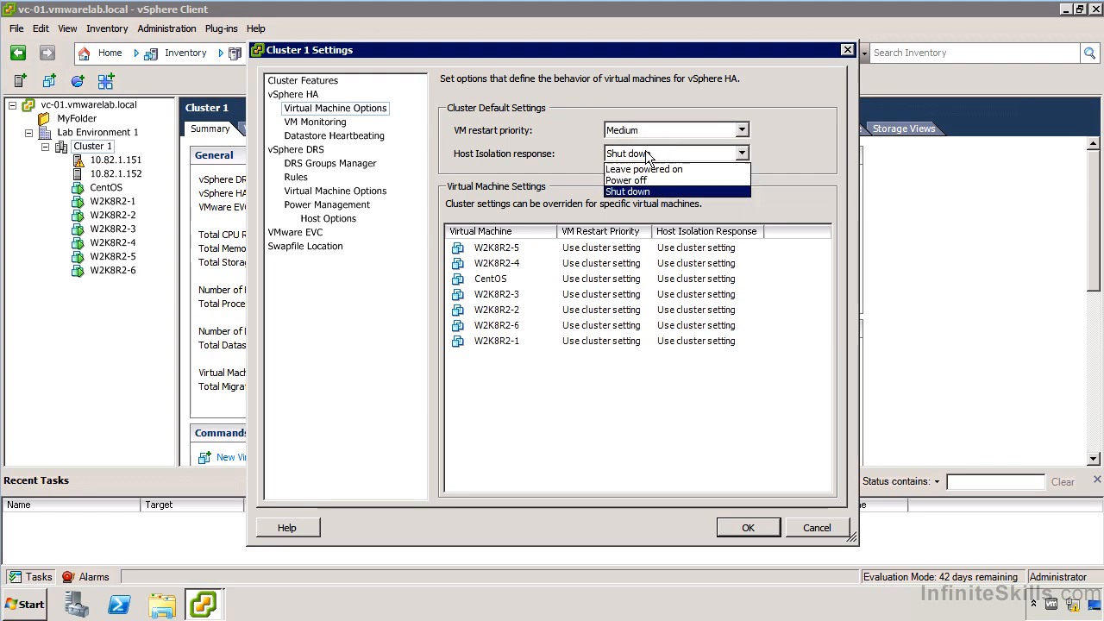
{"action": "left_click", "coordinate": [648, 154]}
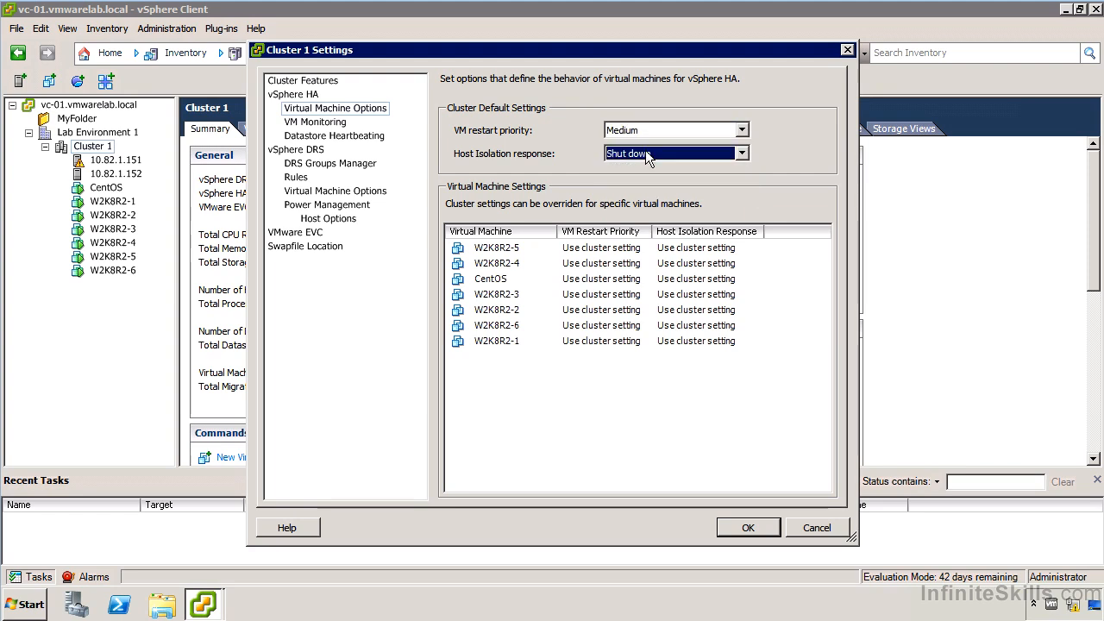
- Keep W2K8R2-5 on the cluster setting for restart priority and set the CentOS virtual machine's restart priority to High
{"action": "left_click", "coordinate": [646, 252]}
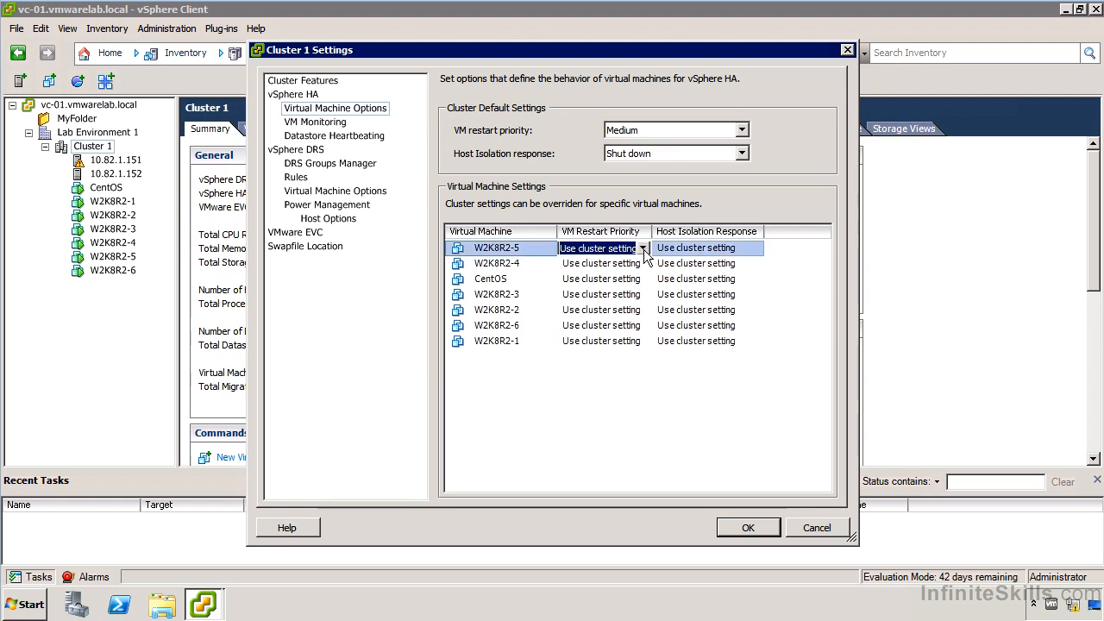
{"action": "left_click", "coordinate": [644, 250]}
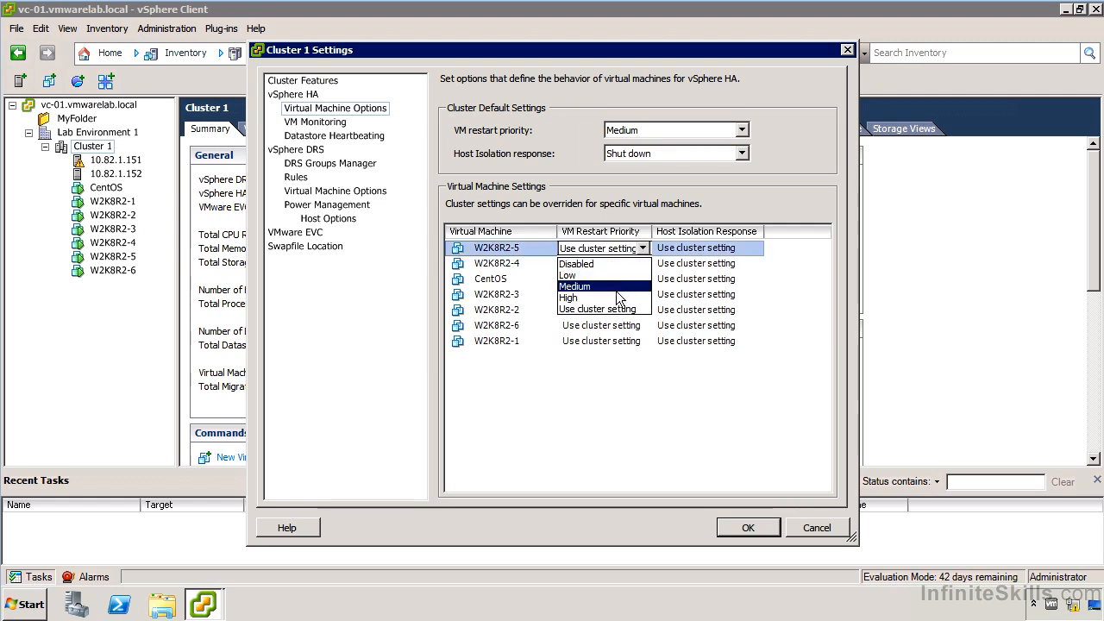
{"action": "left_click", "coordinate": [614, 308]}
{"action": "left_click", "coordinate": [645, 282]}
{"action": "left_click", "coordinate": [649, 285]}
{"action": "left_click", "coordinate": [643, 280]}
{"action": "left_click", "coordinate": [619, 332]}
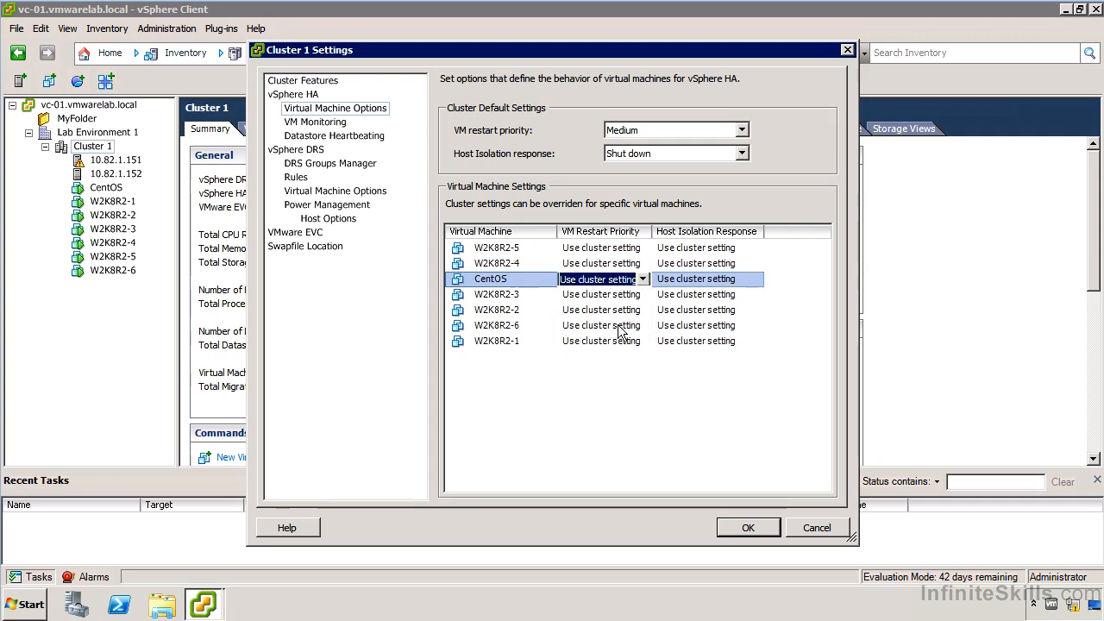
{"action": "left_click", "coordinate": [641, 281]}
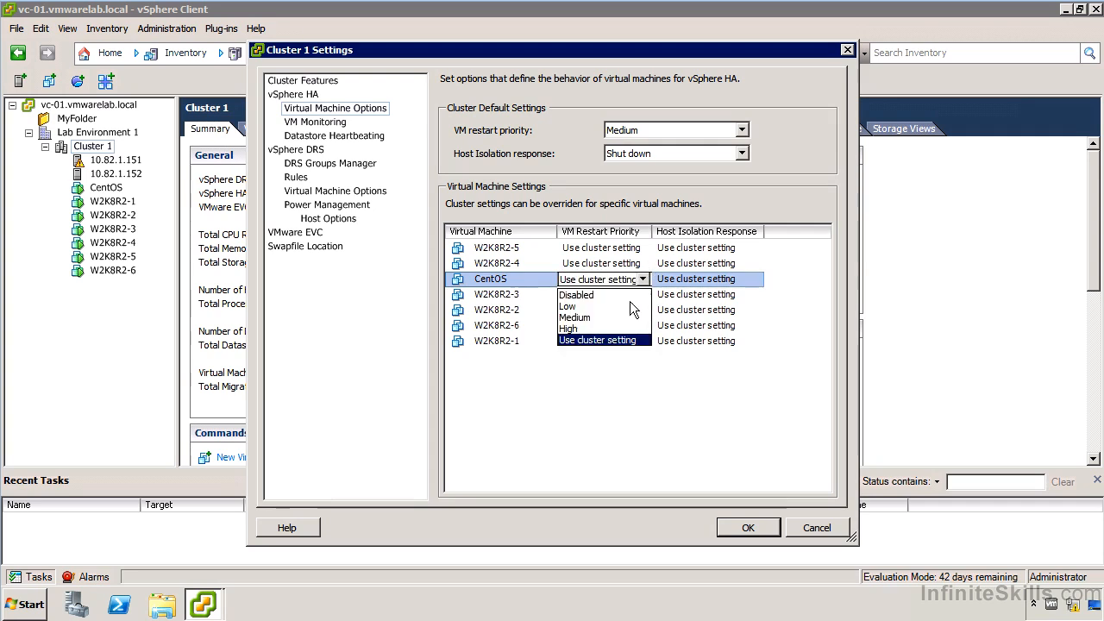
{"action": "left_click", "coordinate": [606, 328]}
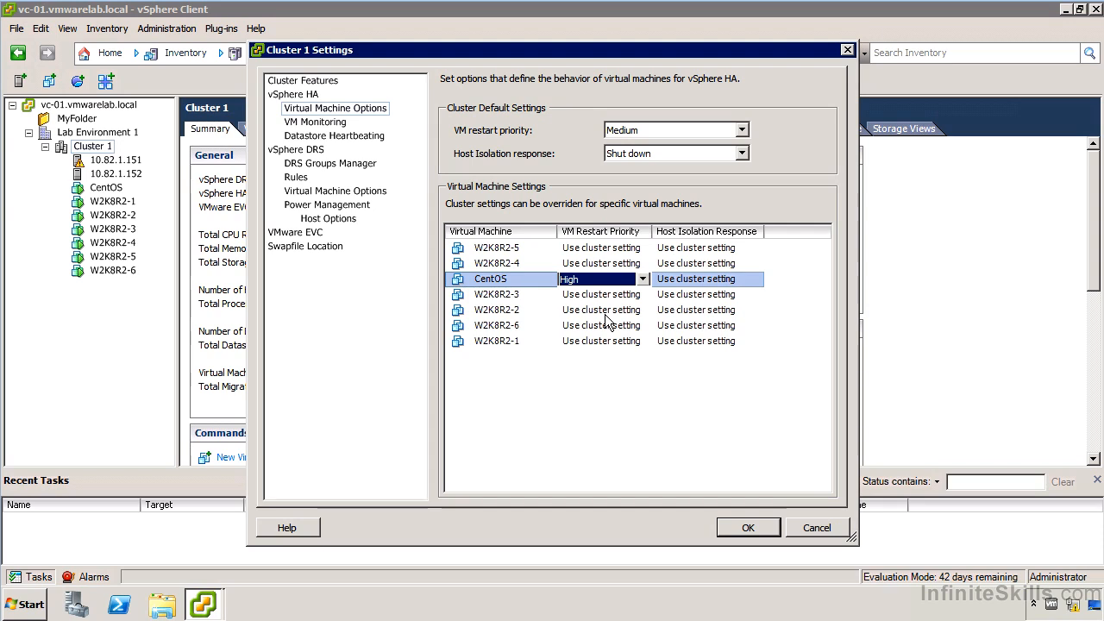
- Review the host isolation response choices for the W2K8R2-3 virtual machine
{"action": "left_click", "coordinate": [737, 296]}
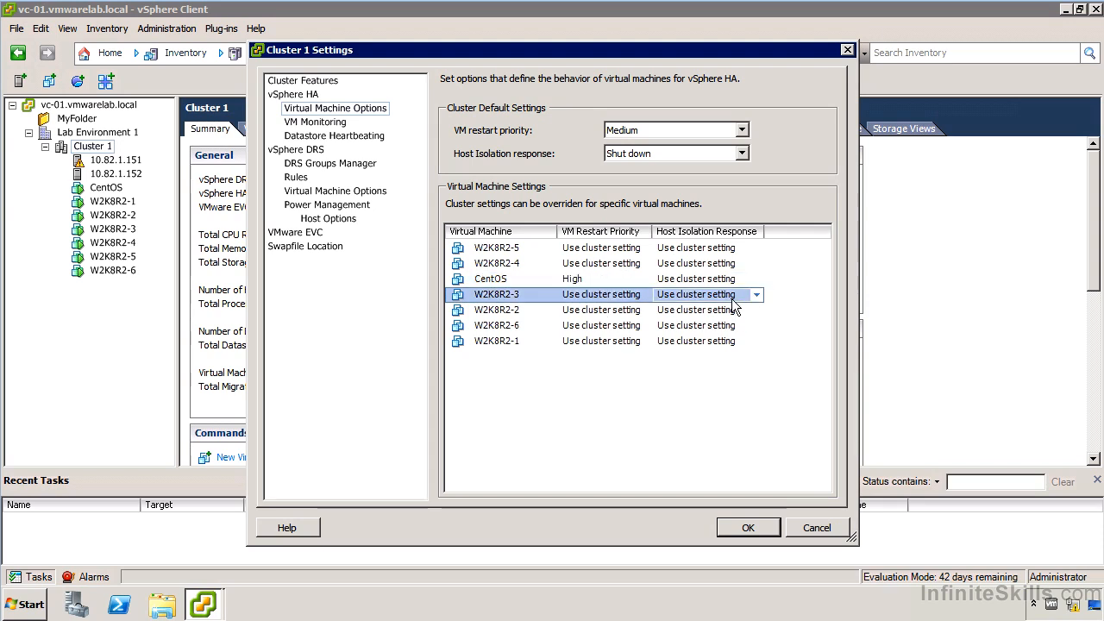
{"action": "left_click", "coordinate": [757, 295]}
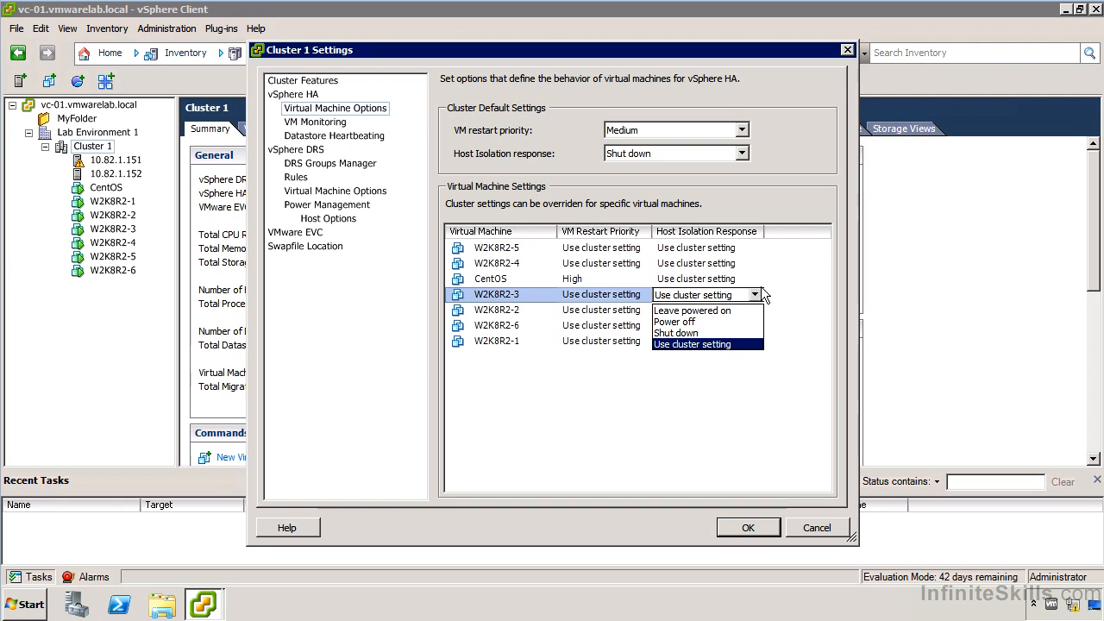
{"action": "left_click", "coordinate": [755, 296]}
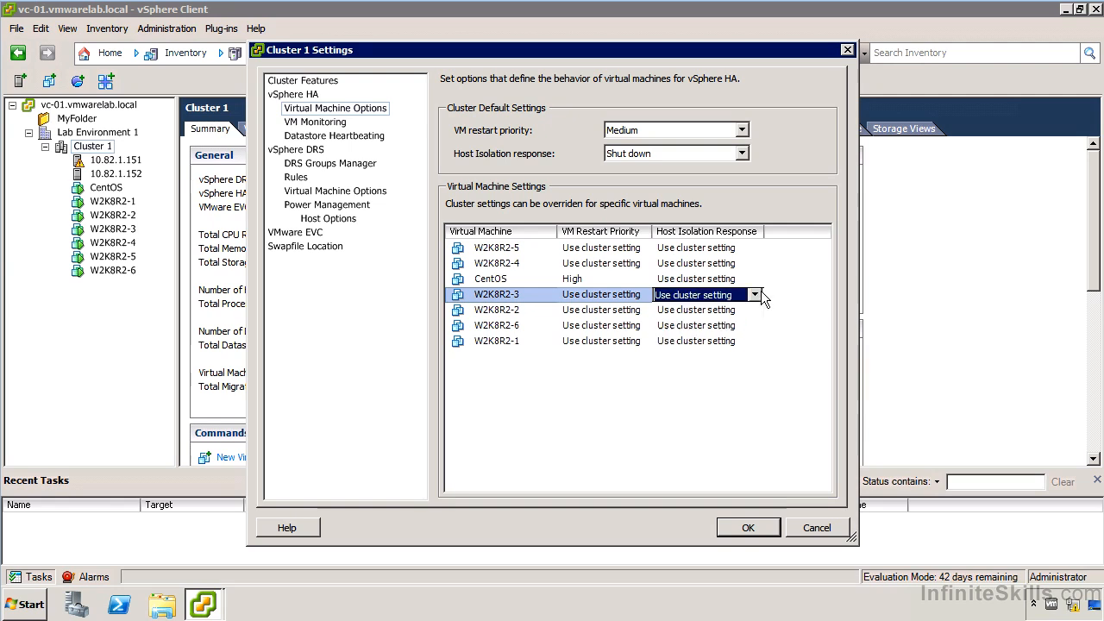
- Set the cluster's VM monitoring to VM Monitoring Only with the default monitoring sensitivity at Low
{"action": "left_click", "coordinate": [338, 127]}
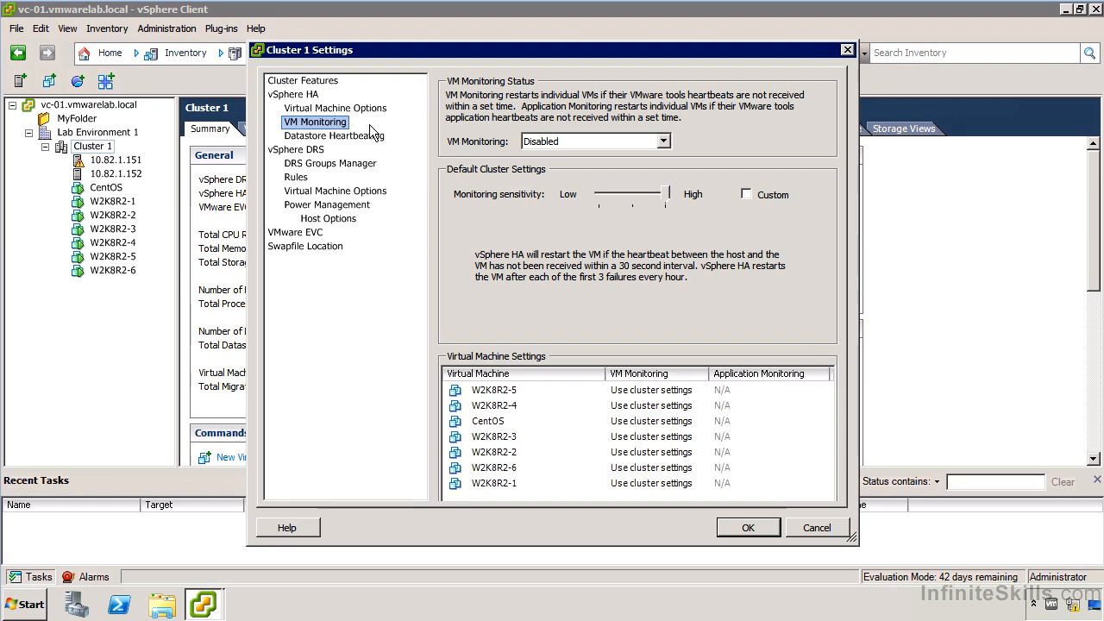
{"action": "left_click", "coordinate": [561, 140]}
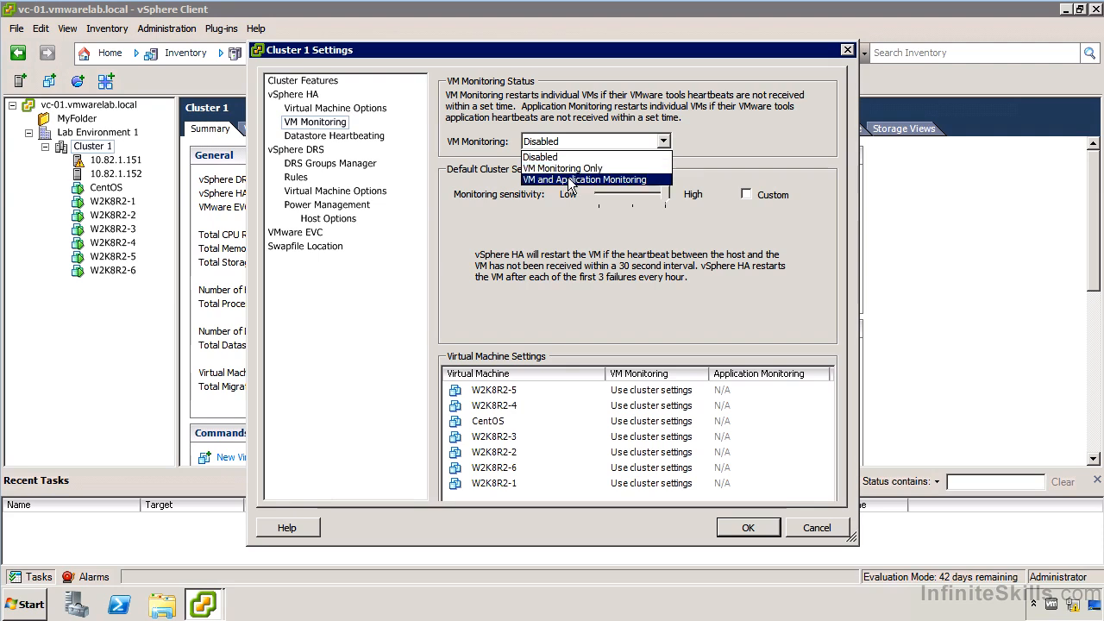
{"action": "left_click", "coordinate": [568, 179]}
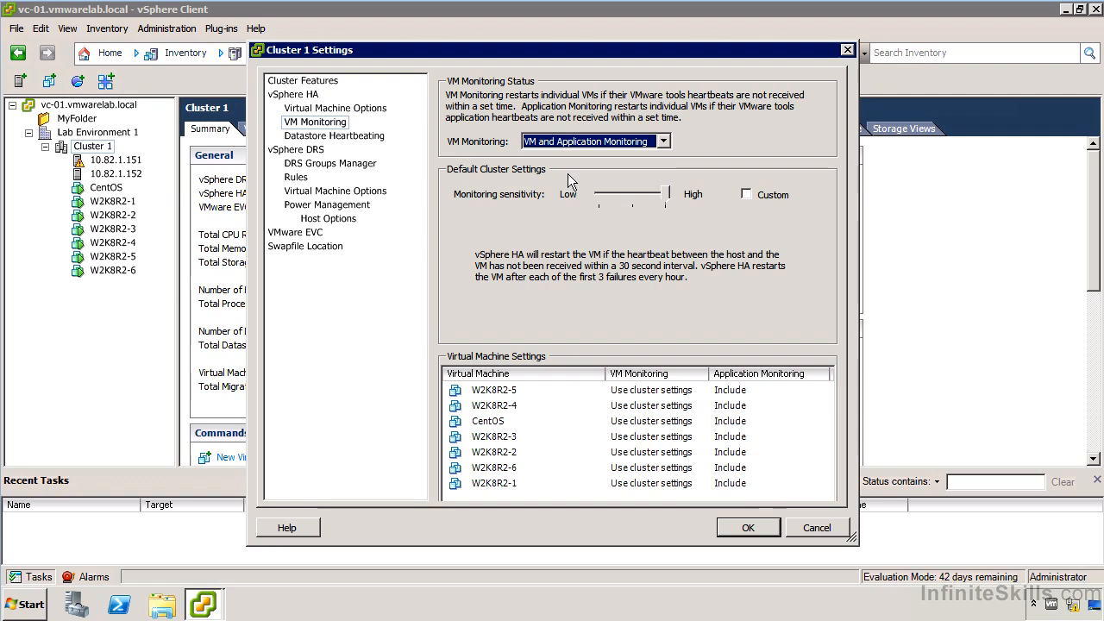
{"action": "left_click", "coordinate": [582, 142]}
{"action": "left_click", "coordinate": [567, 172]}
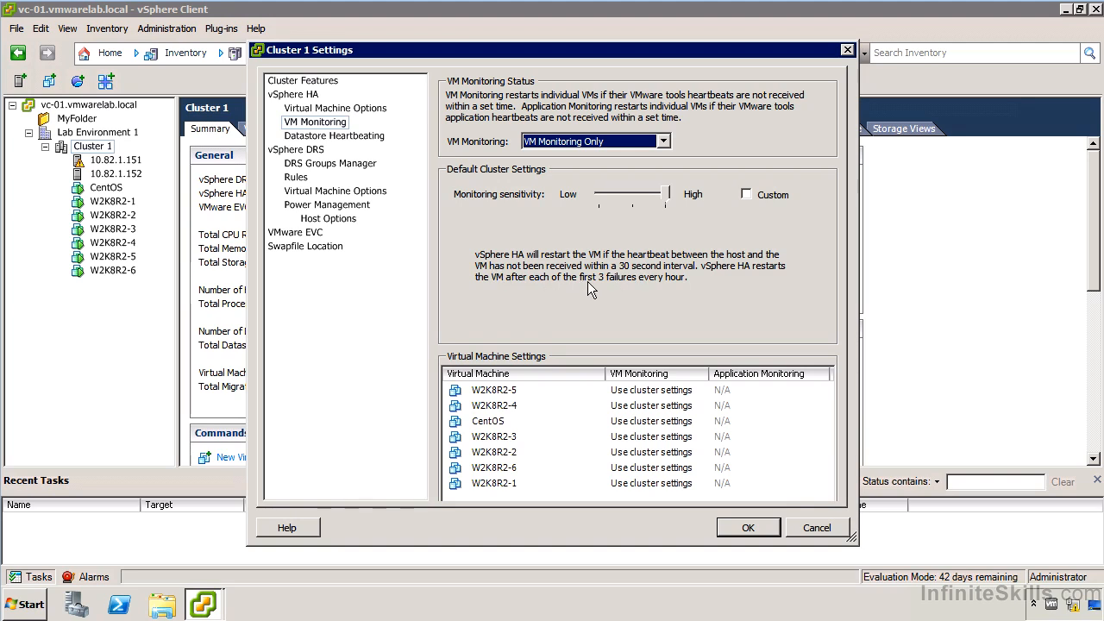
{"action": "left_click", "coordinate": [640, 199]}
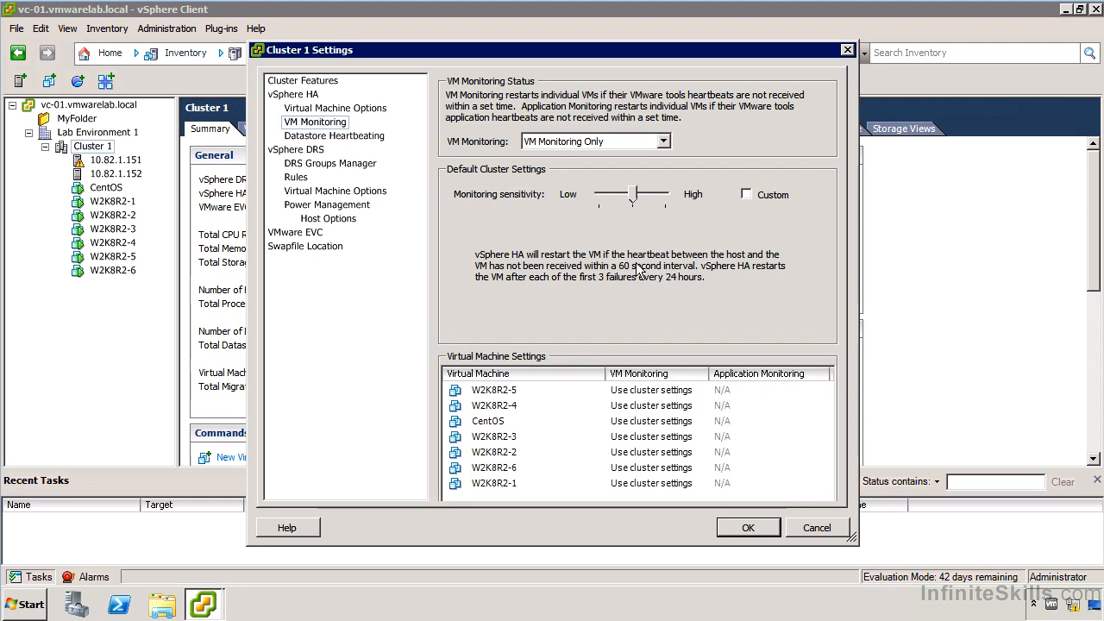
{"action": "left_click", "coordinate": [611, 198]}
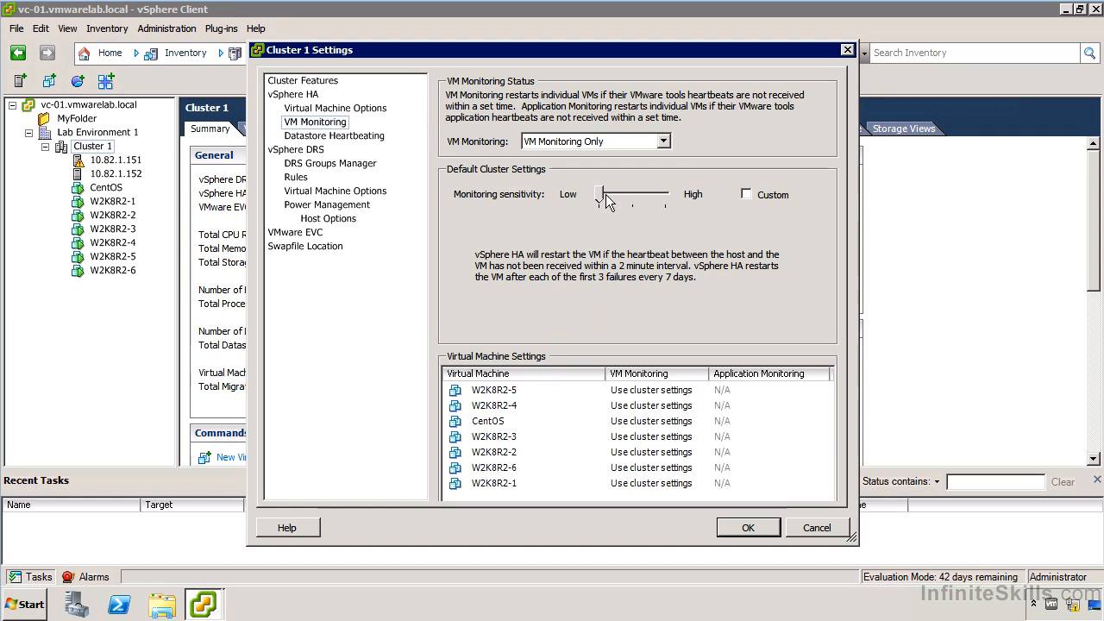
- Choose Custom VM monitoring for W2K8R2-5 and cancel out of its custom monitoring values
{"action": "left_click", "coordinate": [686, 393]}
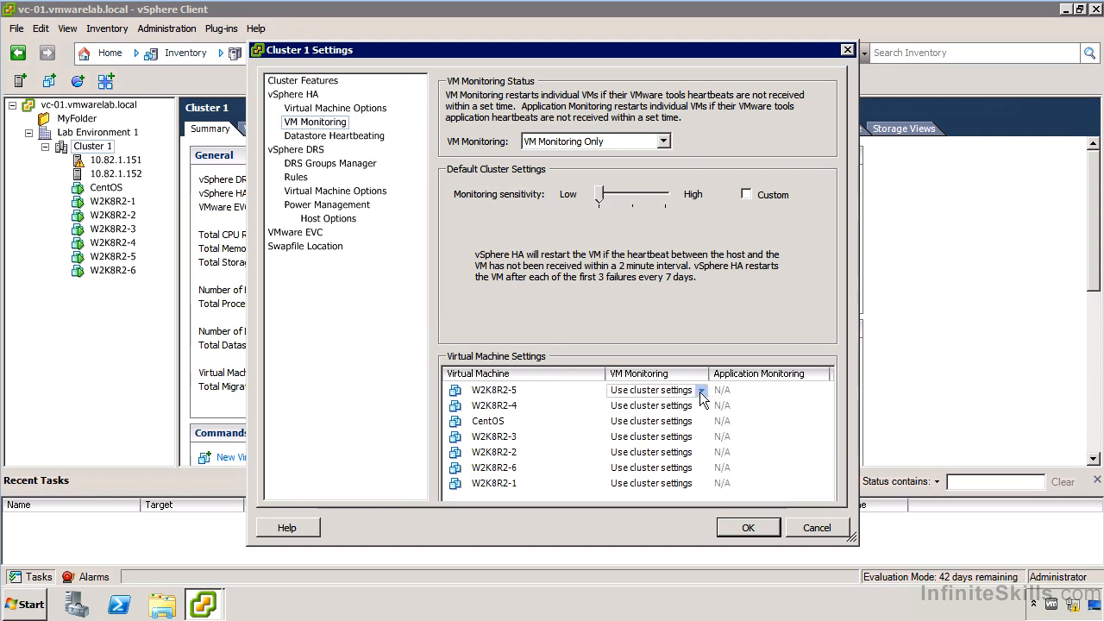
{"action": "left_click", "coordinate": [700, 391]}
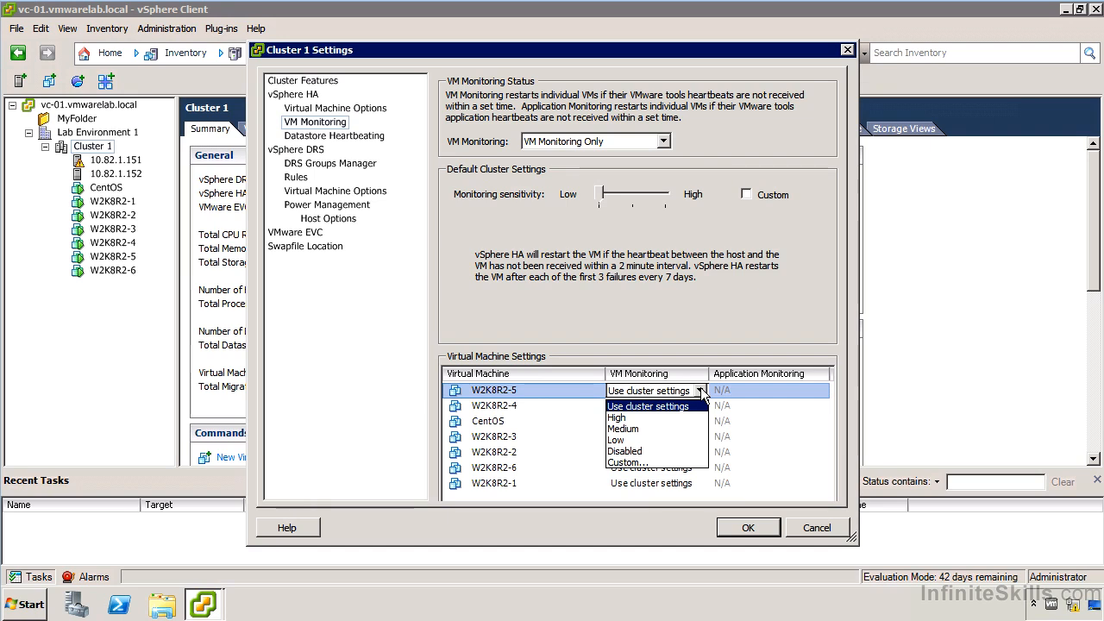
{"action": "left_click", "coordinate": [645, 464]}
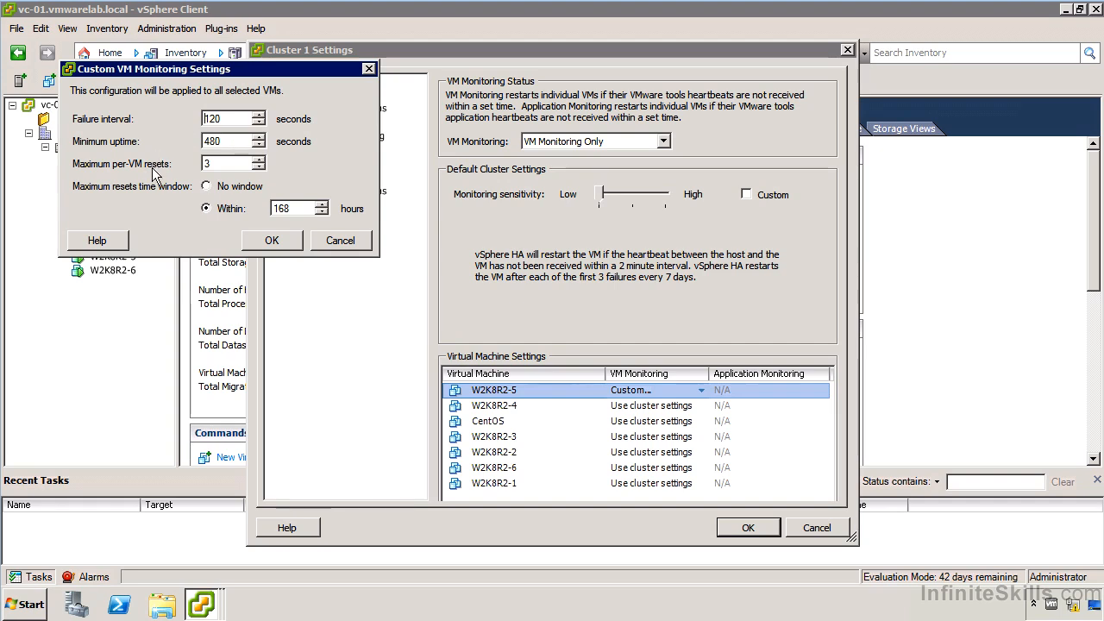
{"action": "left_click", "coordinate": [333, 239]}
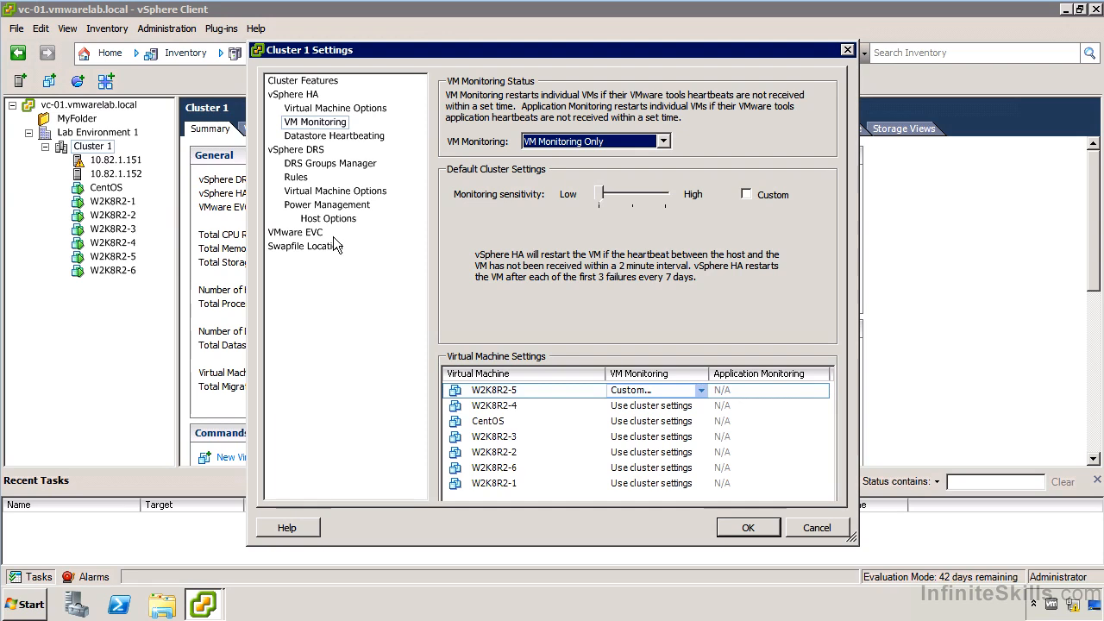
- Set datastore heartbeating to select any of the cluster datastores taking preferences into account, and mark NFS01 as a preferred datastore
{"action": "left_click", "coordinate": [346, 138]}
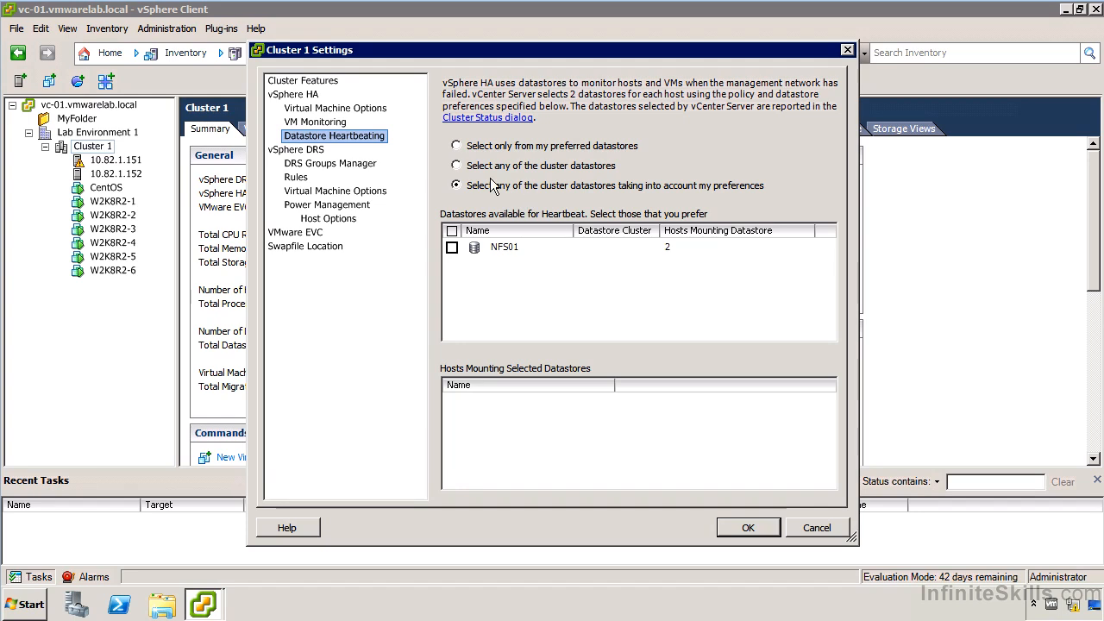
{"action": "left_click", "coordinate": [528, 146]}
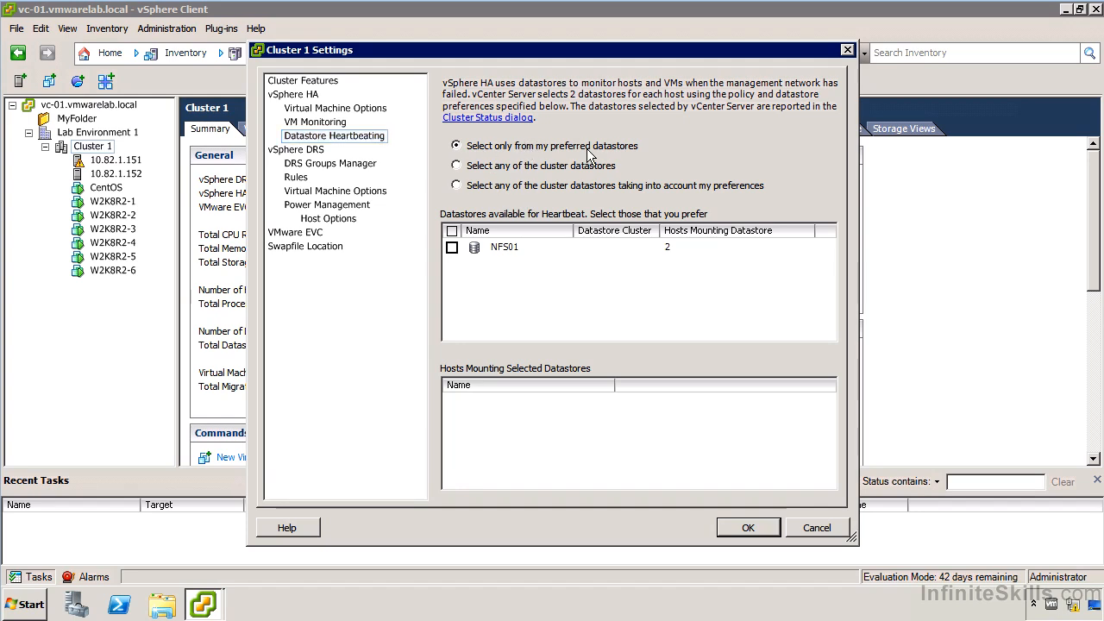
{"action": "left_click", "coordinate": [505, 167]}
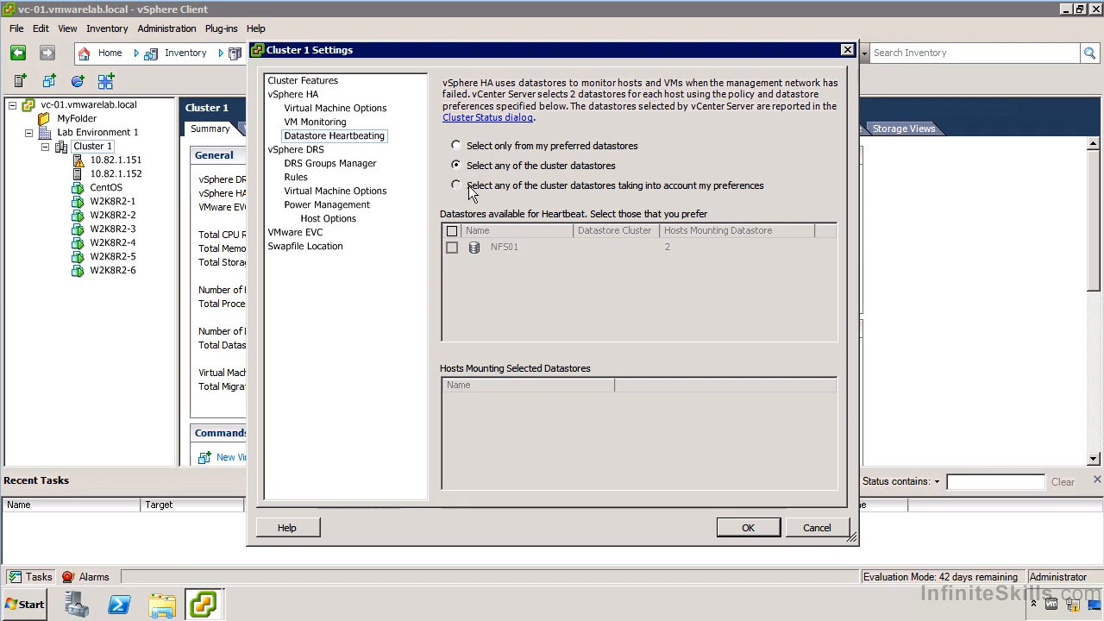
{"action": "left_click", "coordinate": [468, 186]}
{"action": "left_click", "coordinate": [452, 248]}
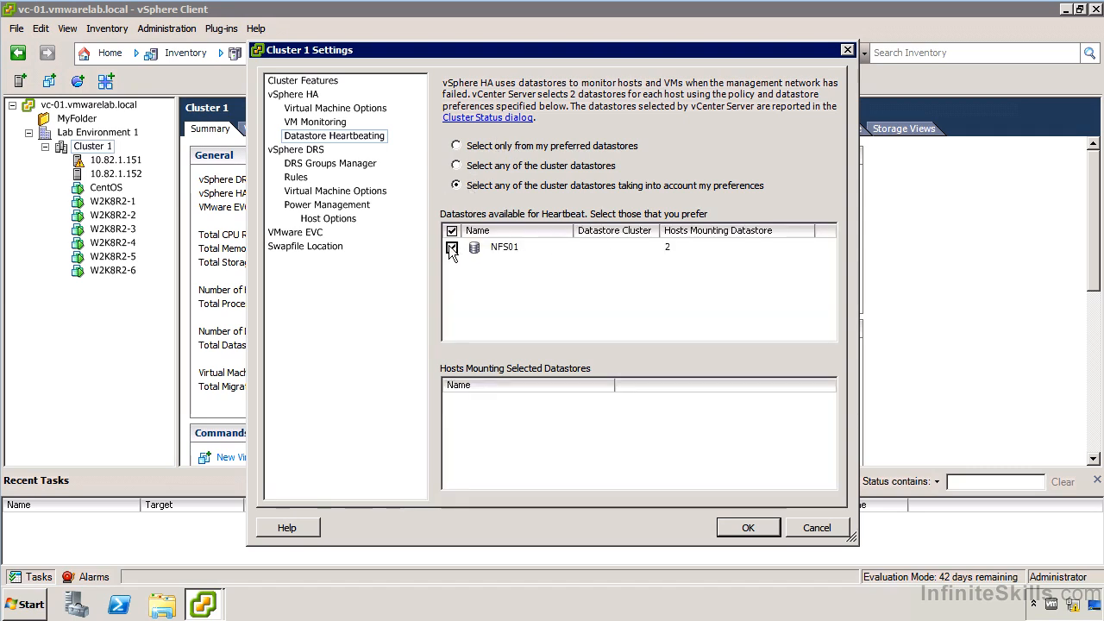
{"action": "left_click", "coordinate": [659, 252]}
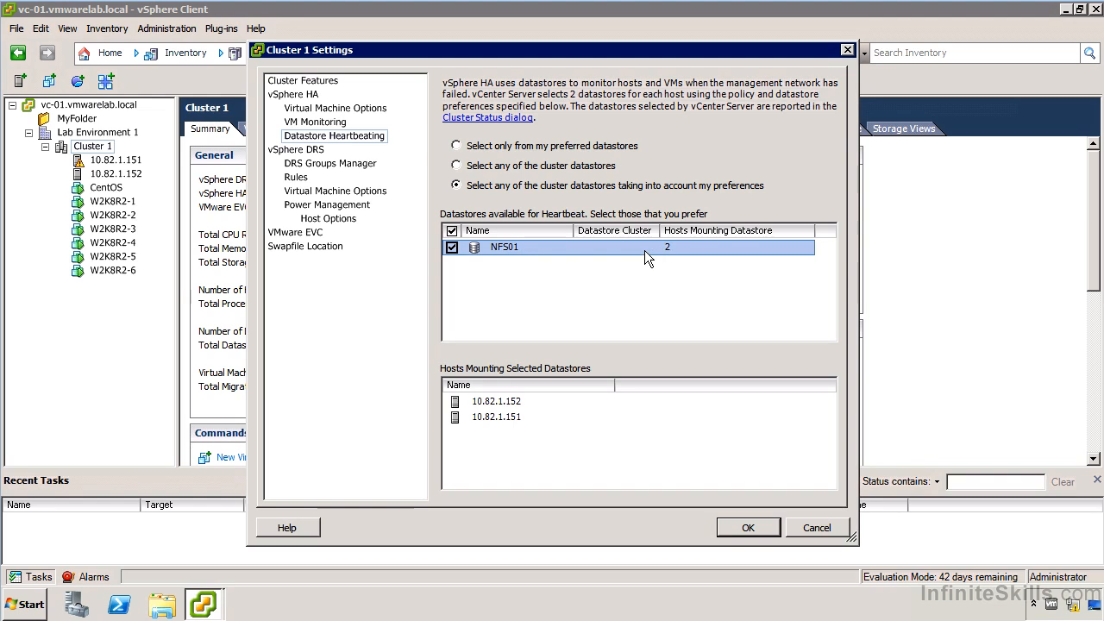
- Apply the cluster settings with heartbeat selection from any cluster datastores taking preferences into account, and widen the recent tasks' Details column
{"action": "left_click", "coordinate": [489, 148]}
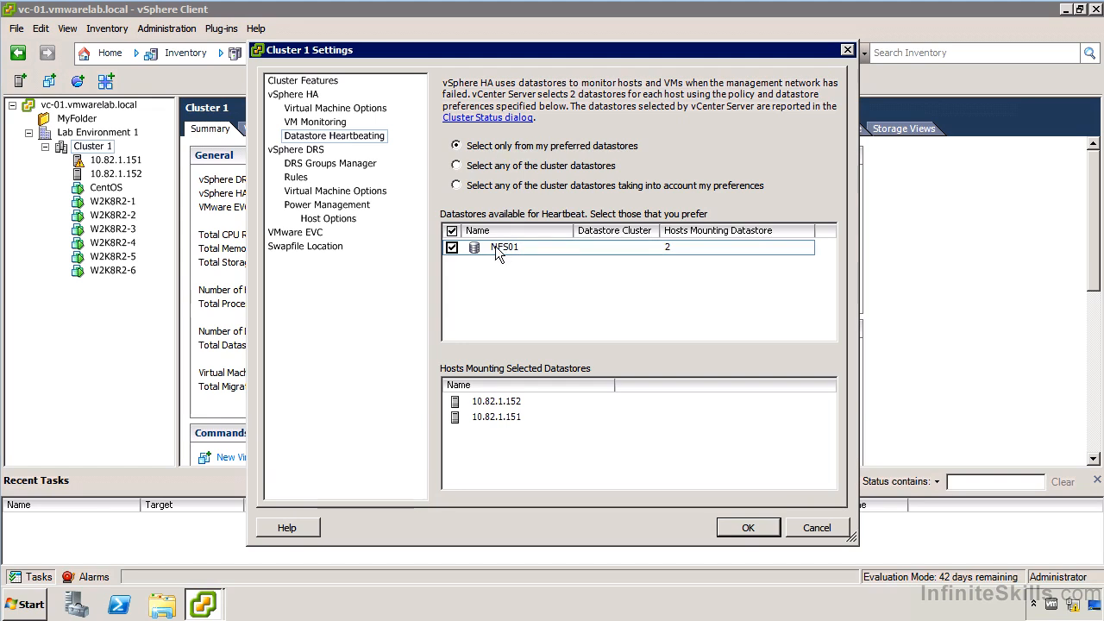
{"action": "left_click", "coordinate": [567, 187]}
{"action": "left_click", "coordinate": [744, 527]}
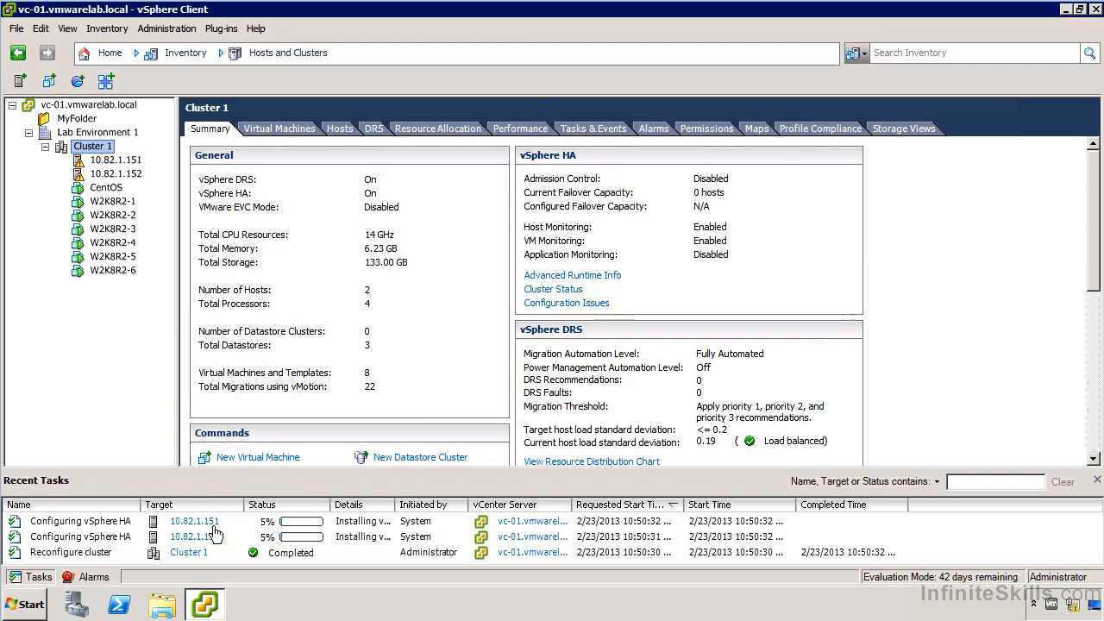
{"action": "left_click_drag", "start_coordinate": [396, 510], "coordinate": [587, 510]}
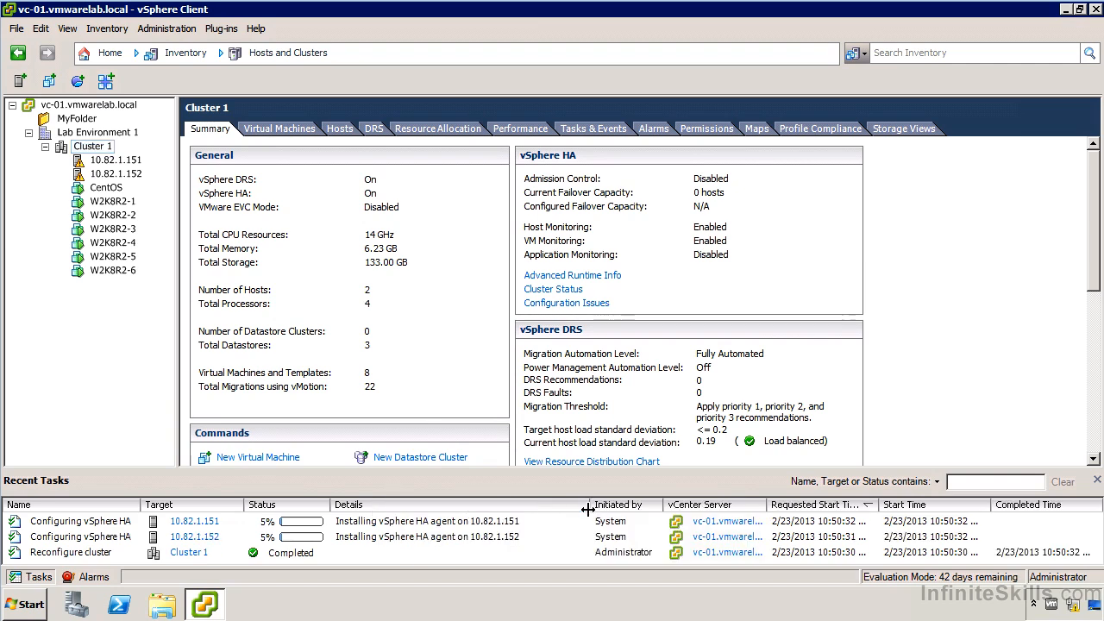